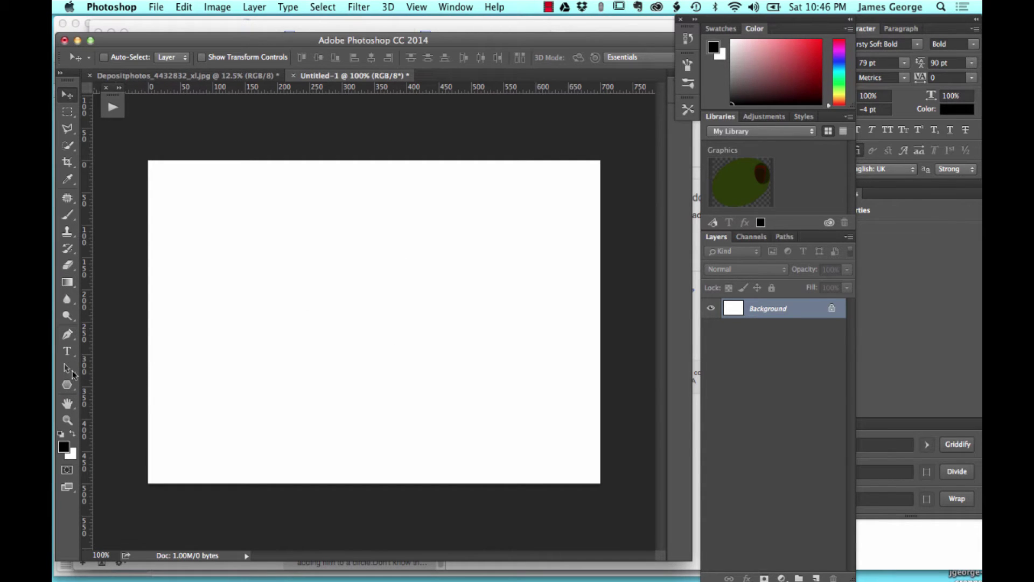
# Show the toolbox in two columns and select the Polygon Tool from the shape tools
pyautogui.click(61, 74)
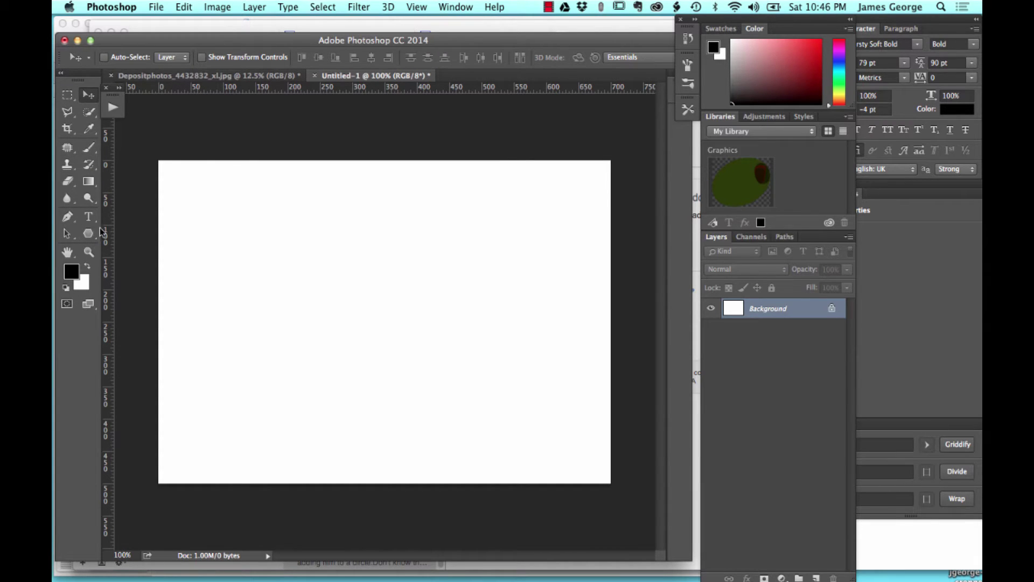
pyautogui.click(90, 238)
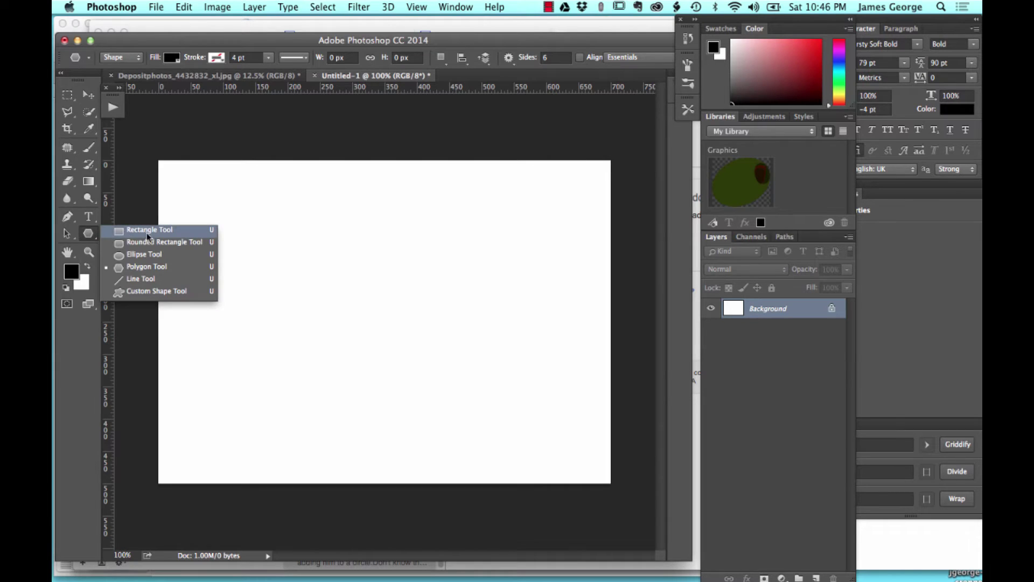
pyautogui.click(153, 271)
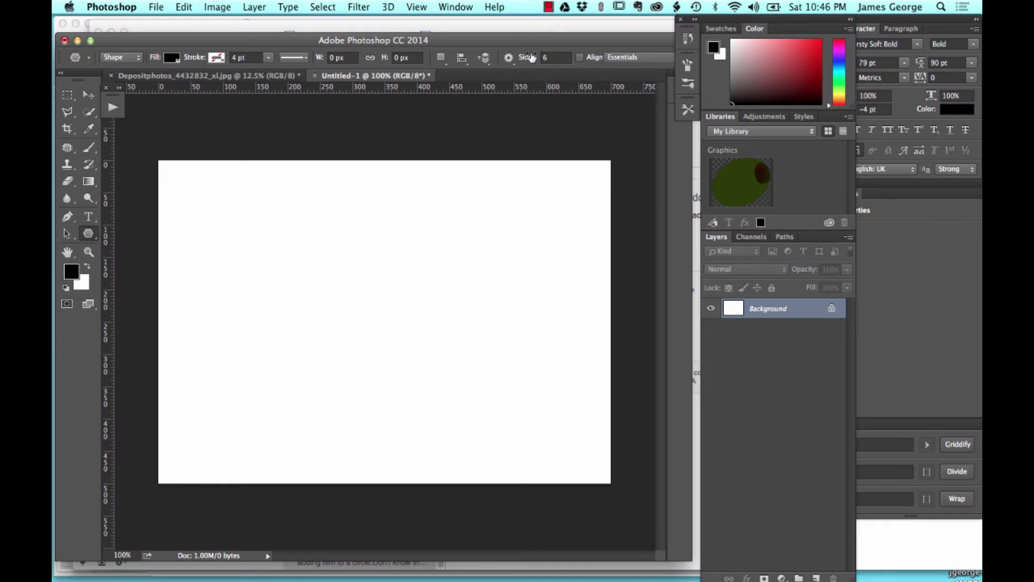
# Draw and undo a test hexagon, then set the polygon sides to 3
pyautogui.moveTo(300, 239); pyautogui.dragTo(354, 226)
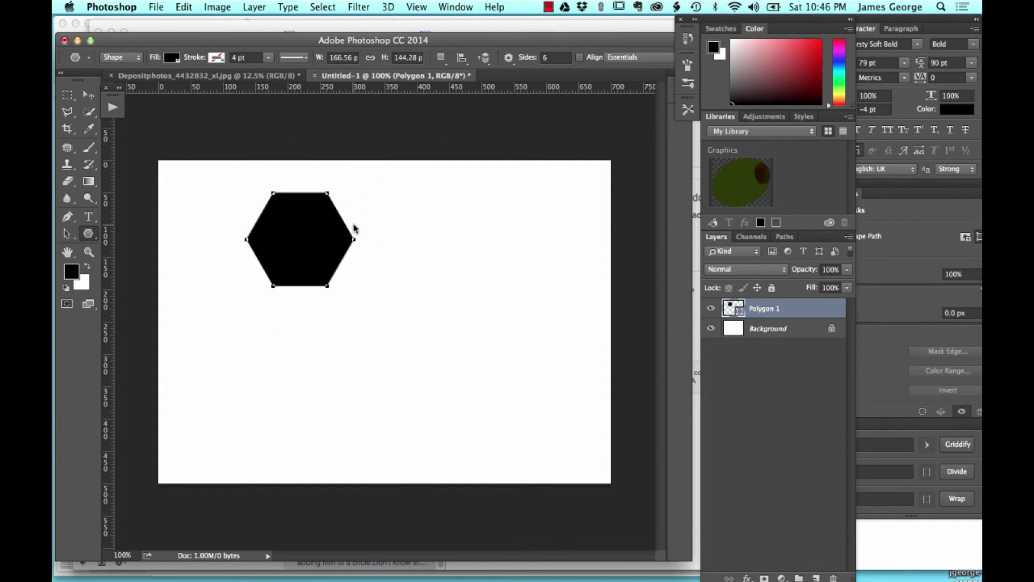
pyautogui.press('super+z')
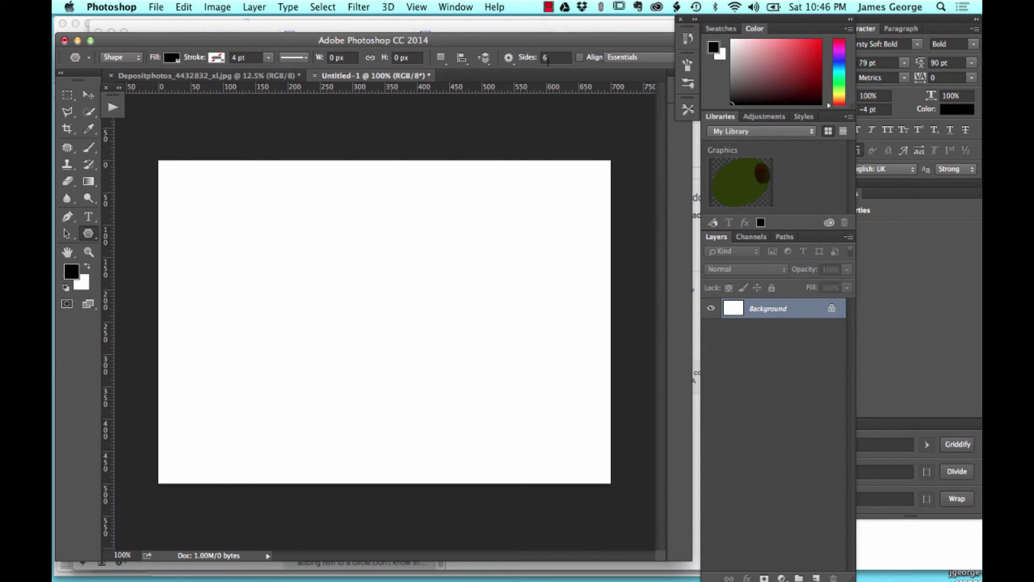
pyautogui.click(547, 58)
pyautogui.write('3')
pyautogui.press('Return')
# Draw and undo test triangles, turning on Align Edges in the options bar
pyautogui.moveTo(339, 215); pyautogui.dragTo(419, 307)
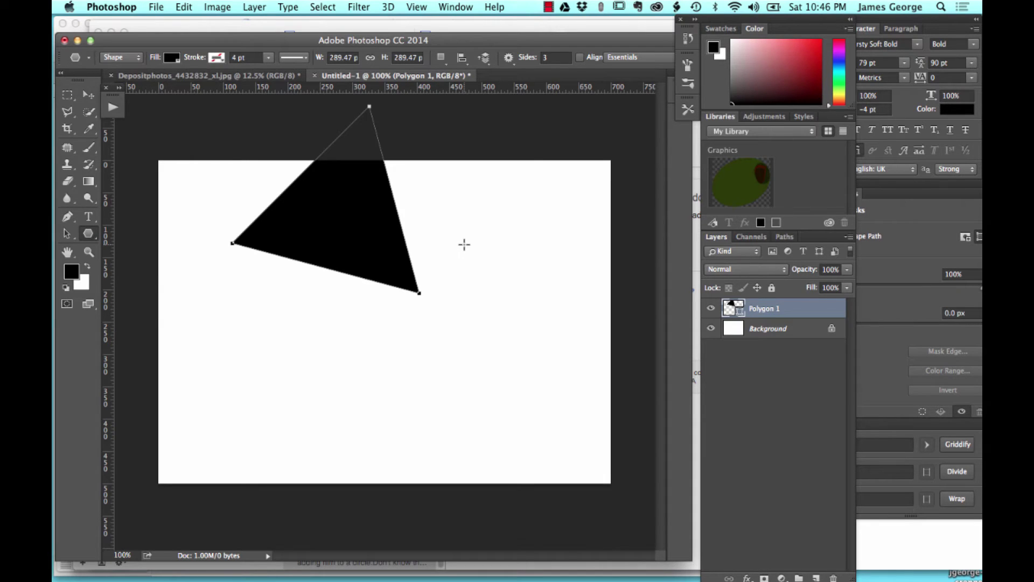
pyautogui.press('super+z')
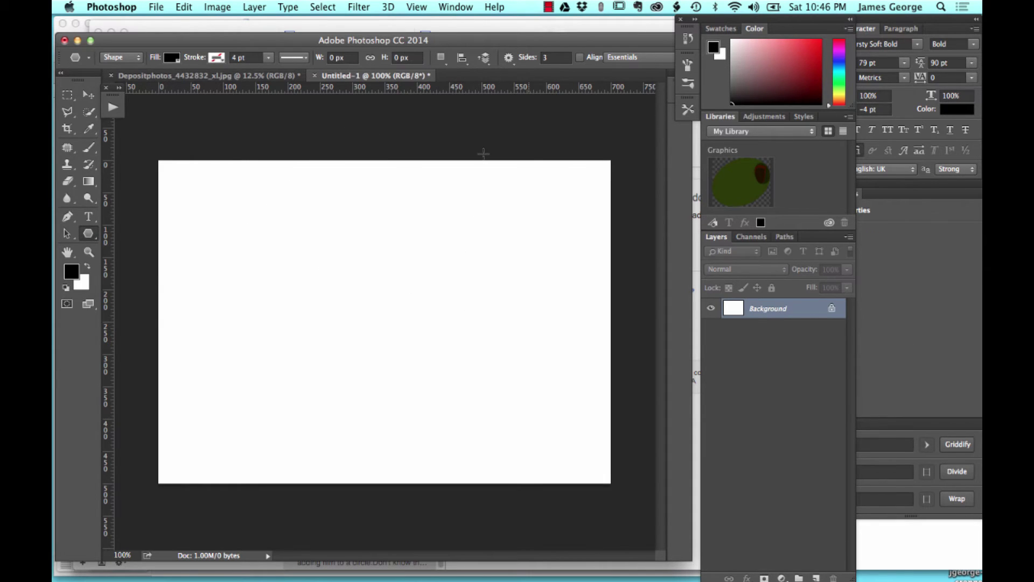
pyautogui.click(579, 57)
pyautogui.moveTo(314, 226); pyautogui.dragTo(455, 317)
pyautogui.press('super+z')
pyautogui.click(548, 57)
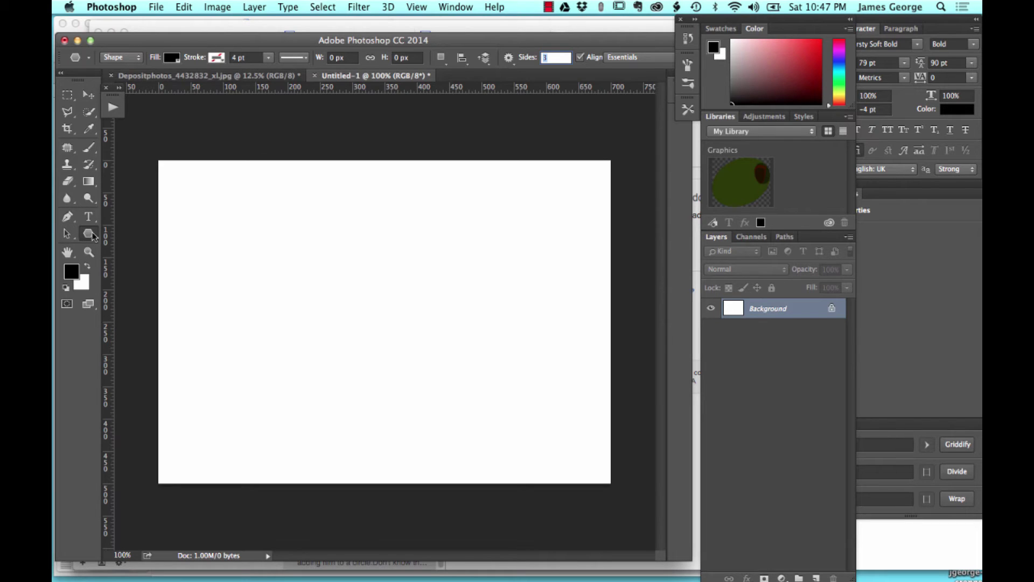
# In the Create Polygon dialog, set 5 sides, Star, 40% indent and turn off Smooth Indents
pyautogui.click(326, 302)
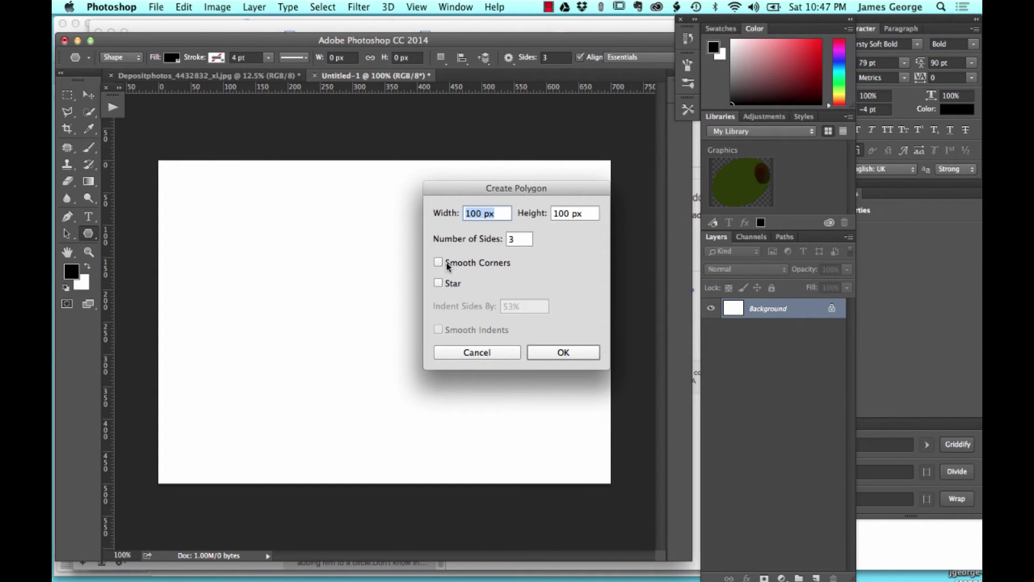
pyautogui.click(500, 239)
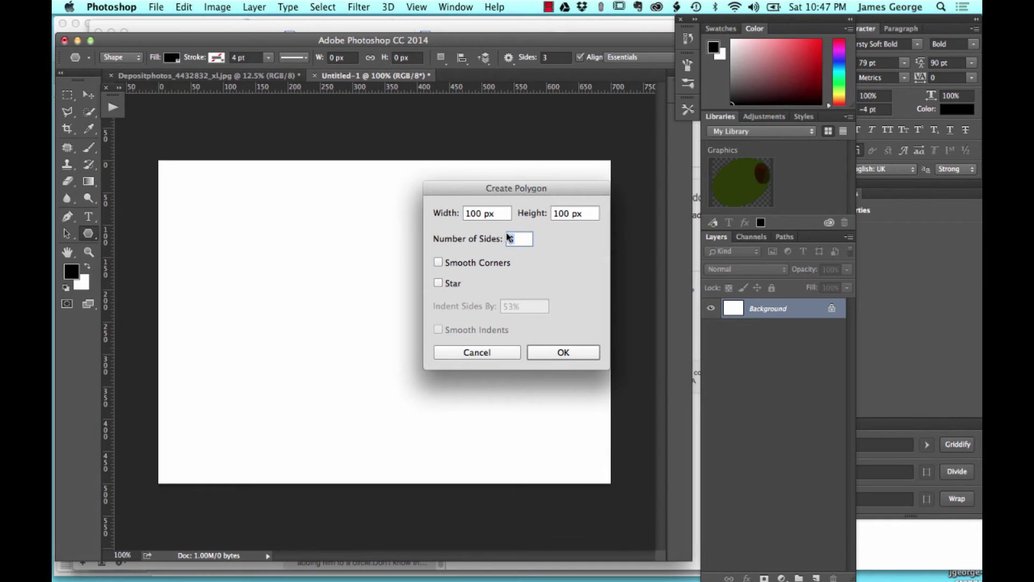
pyautogui.write('5')
pyautogui.click(438, 282)
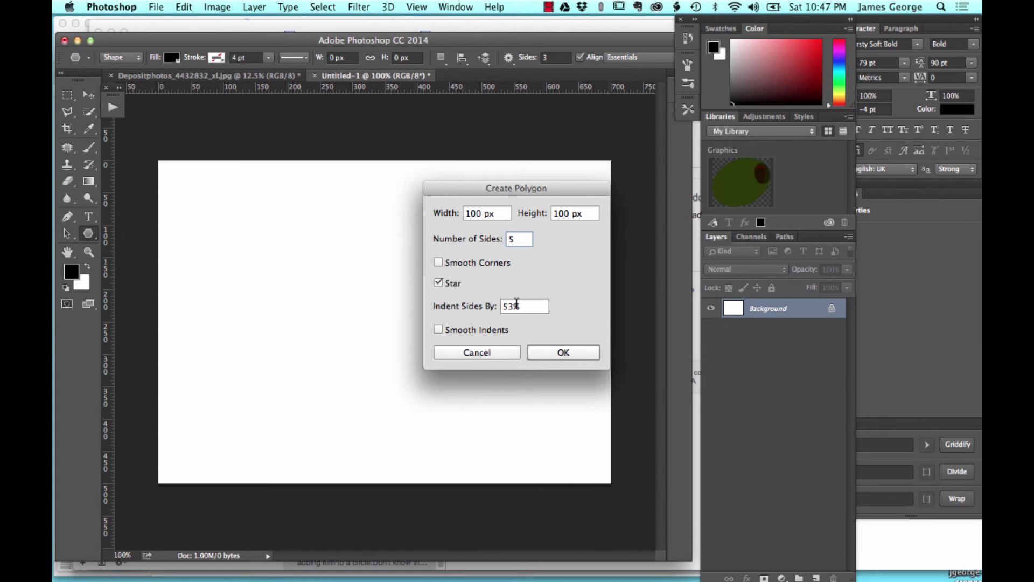
pyautogui.press('Tab')
pyautogui.write('4')
pyautogui.write('0')
pyautogui.press('Tab')
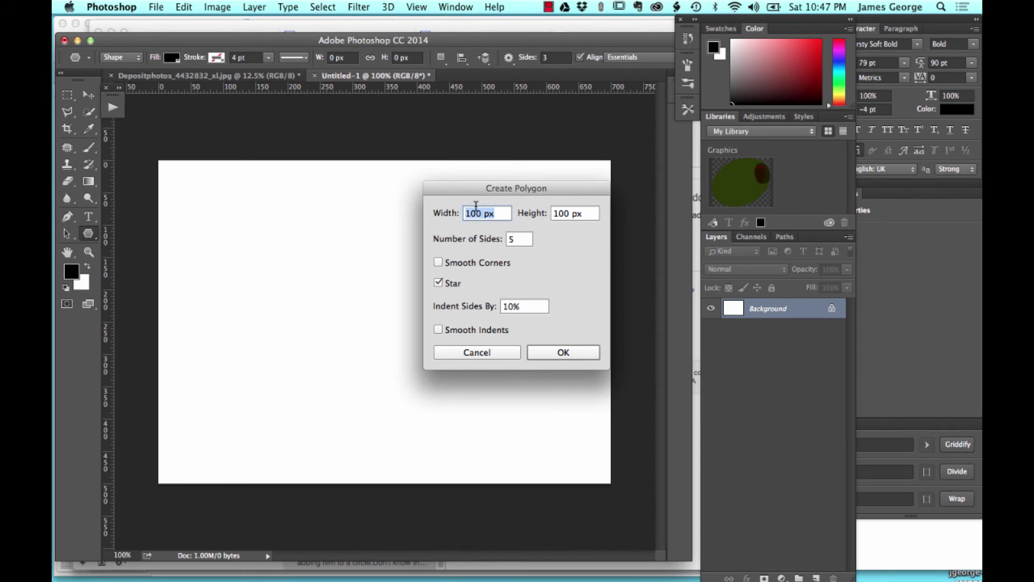
pyautogui.click(439, 330)
# Correct the indent to 40%, create the five-point star, then delete it with the Move tool
pyautogui.moveTo(510, 307); pyautogui.dragTo(482, 306)
pyautogui.write('4')
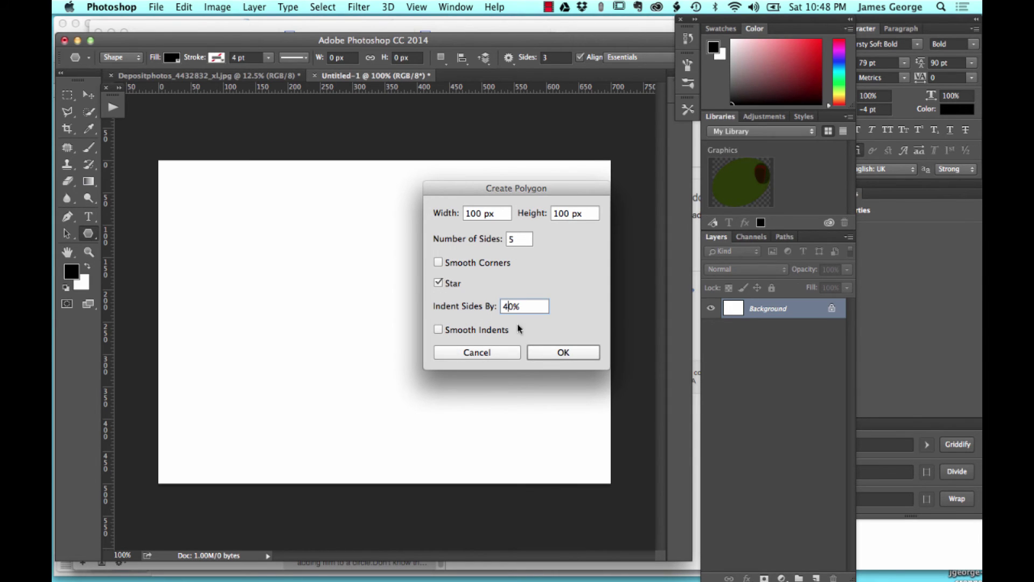
pyautogui.click(554, 354)
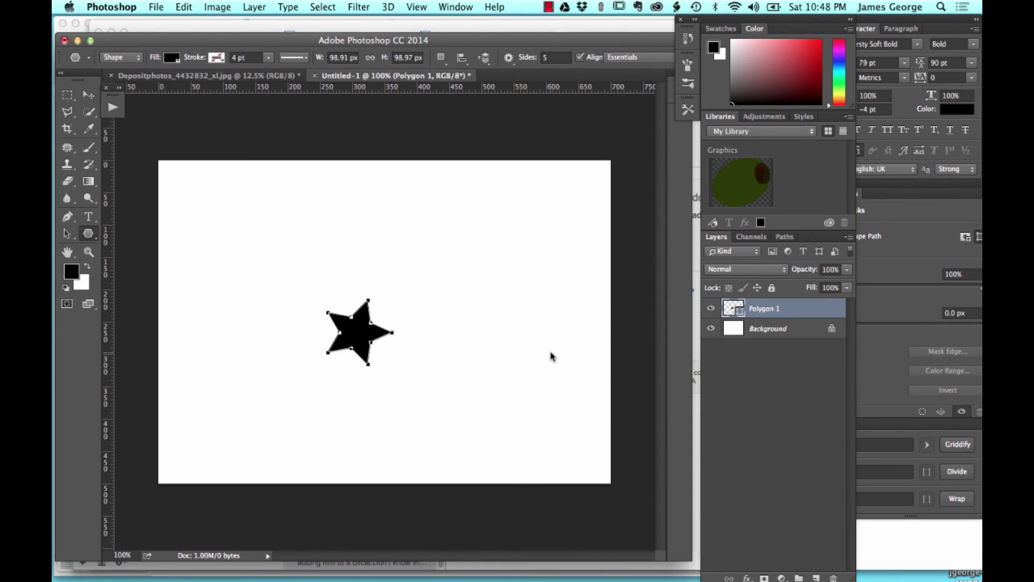
pyautogui.click(89, 95)
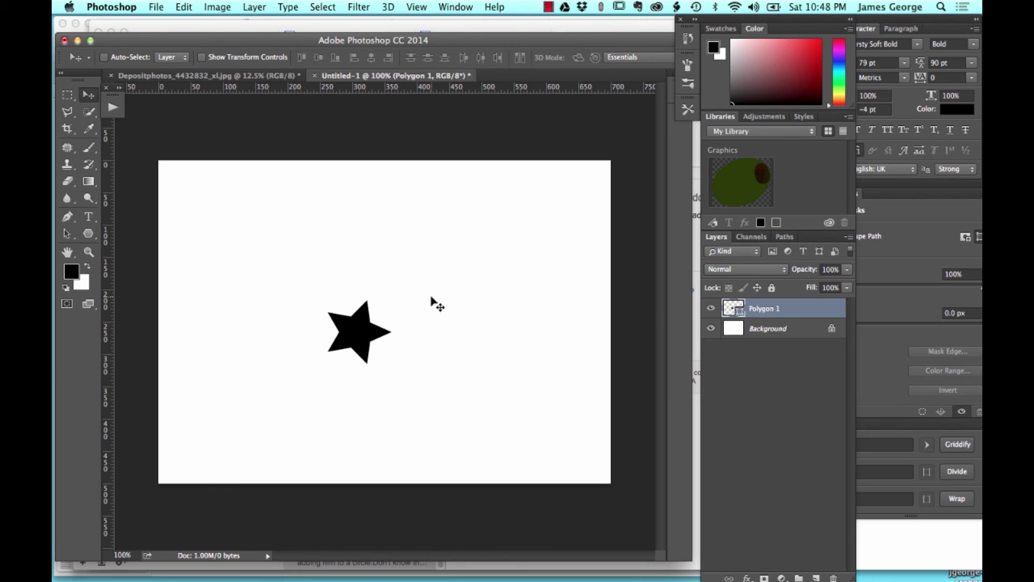
pyautogui.press('BackSpace')
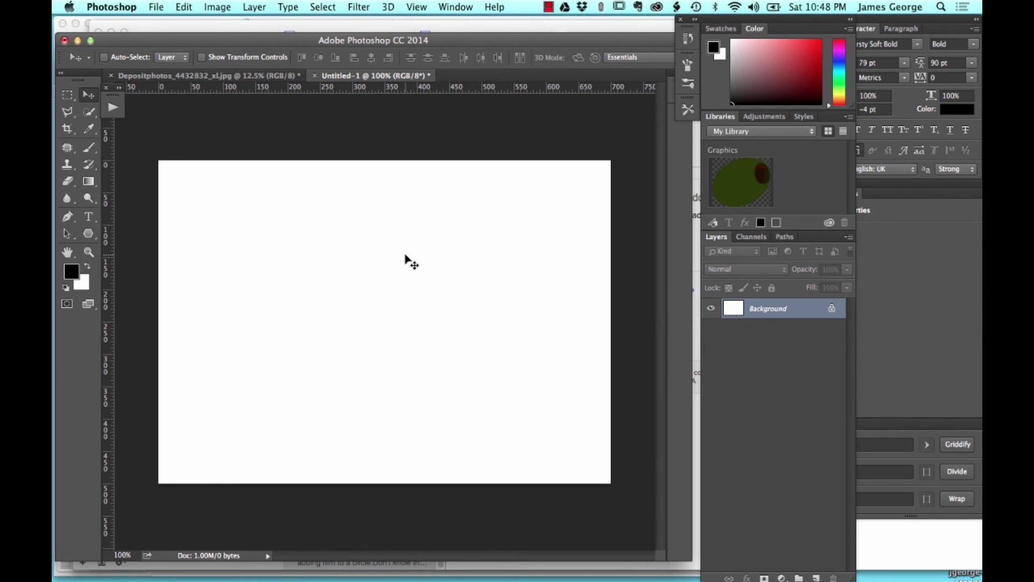
# Create a 20-sided star with Smooth Corners, Smooth Indents and 10% indent
pyautogui.click(92, 235)
pyautogui.click(340, 307)
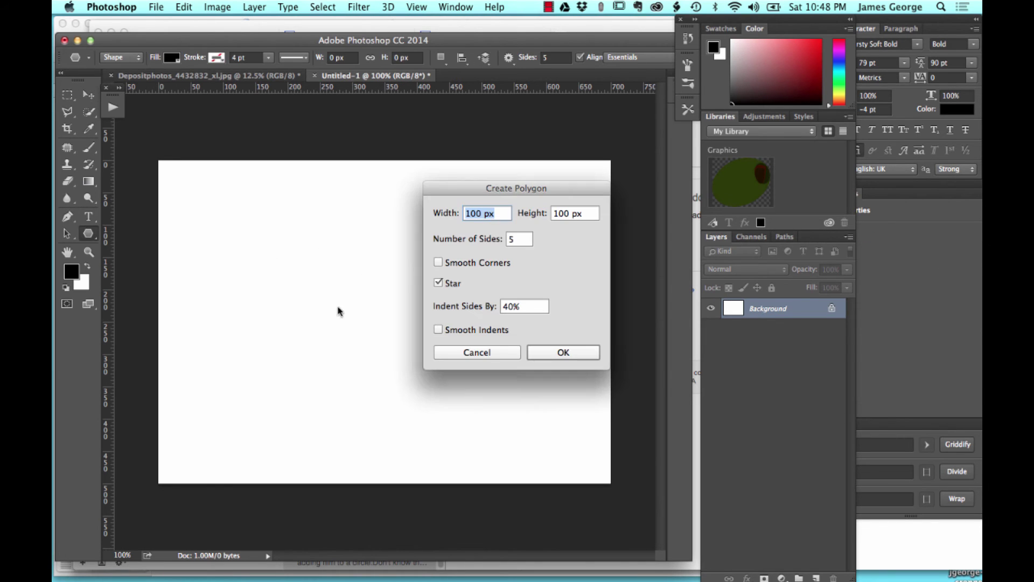
pyautogui.doubleClick(521, 240)
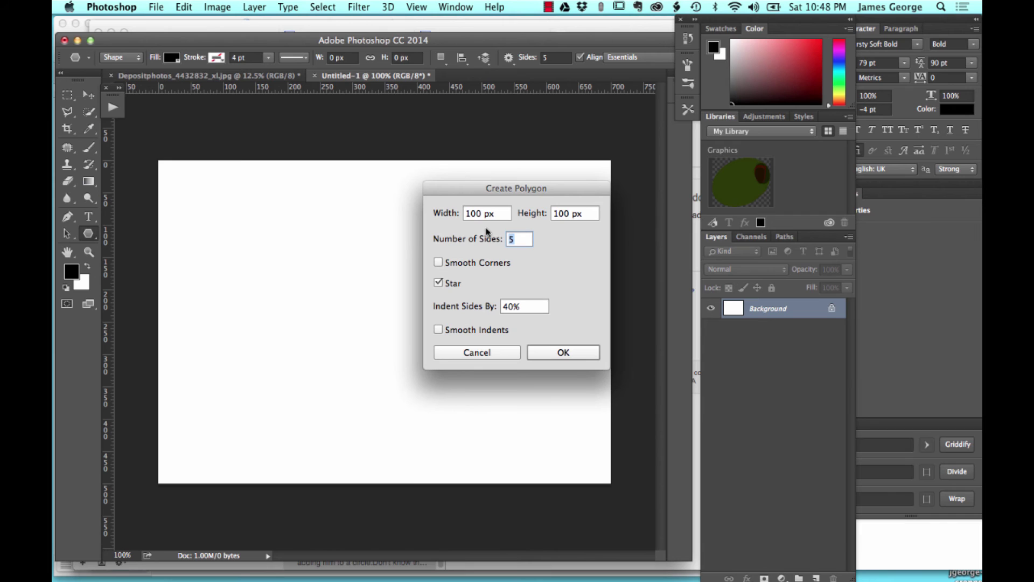
pyautogui.write('20')
pyautogui.click(438, 262)
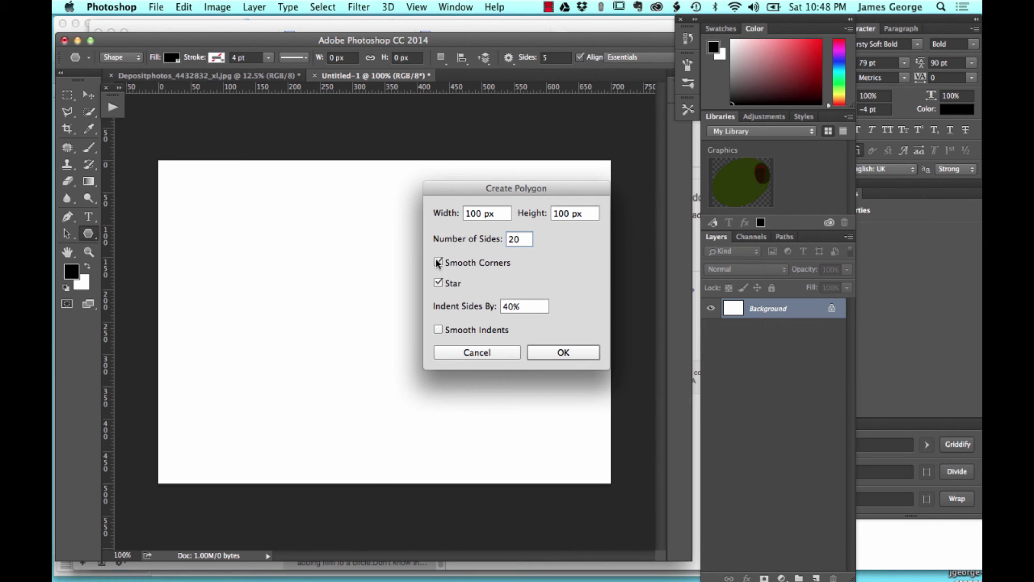
pyautogui.click(439, 330)
pyautogui.press('Tab')
pyautogui.write('10')
pyautogui.press('Tab')
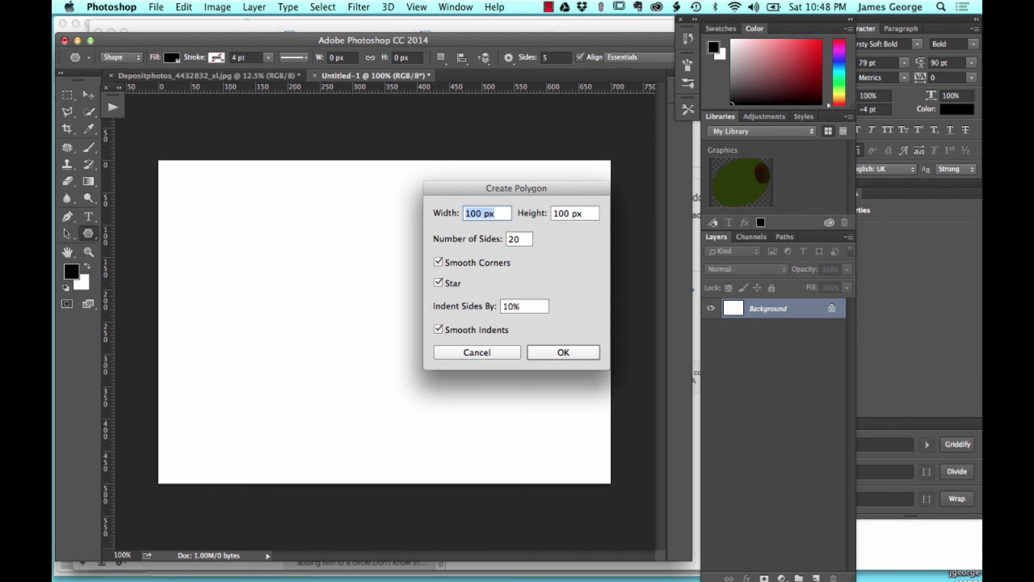
pyautogui.click(564, 353)
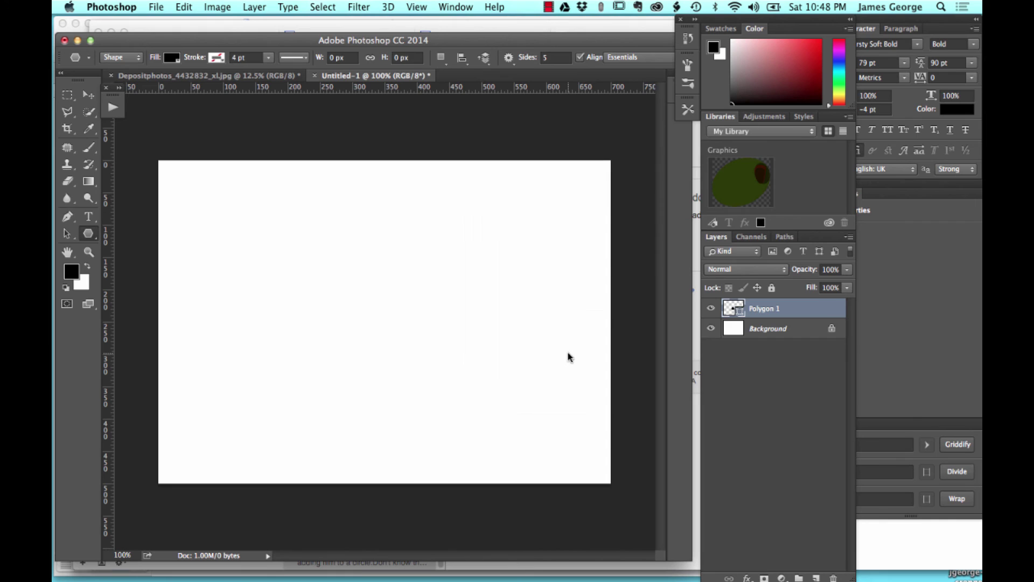
# Scale the badge up to about 385.84% with Free Transform
pyautogui.click(88, 94)
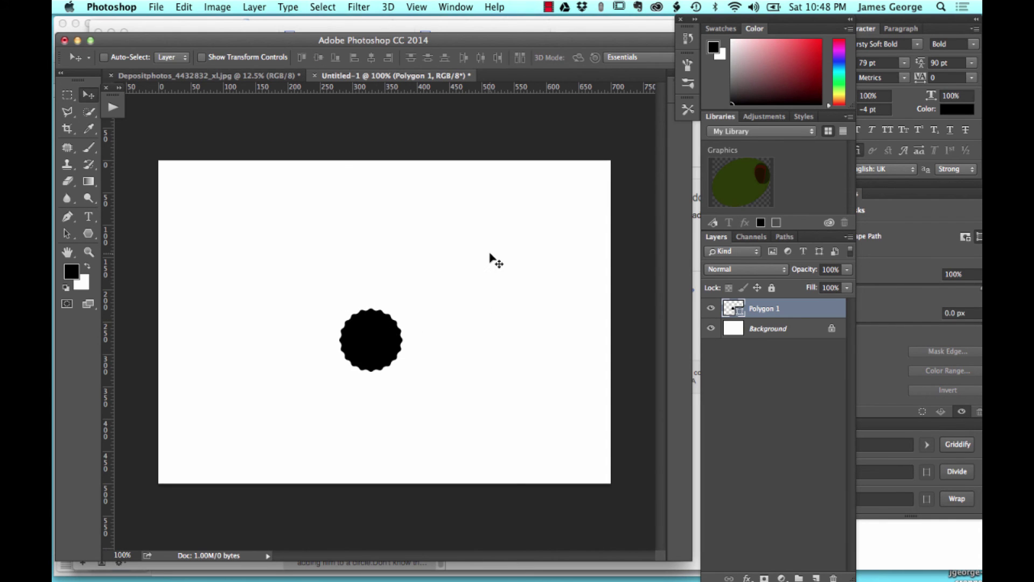
pyautogui.press('super+t')
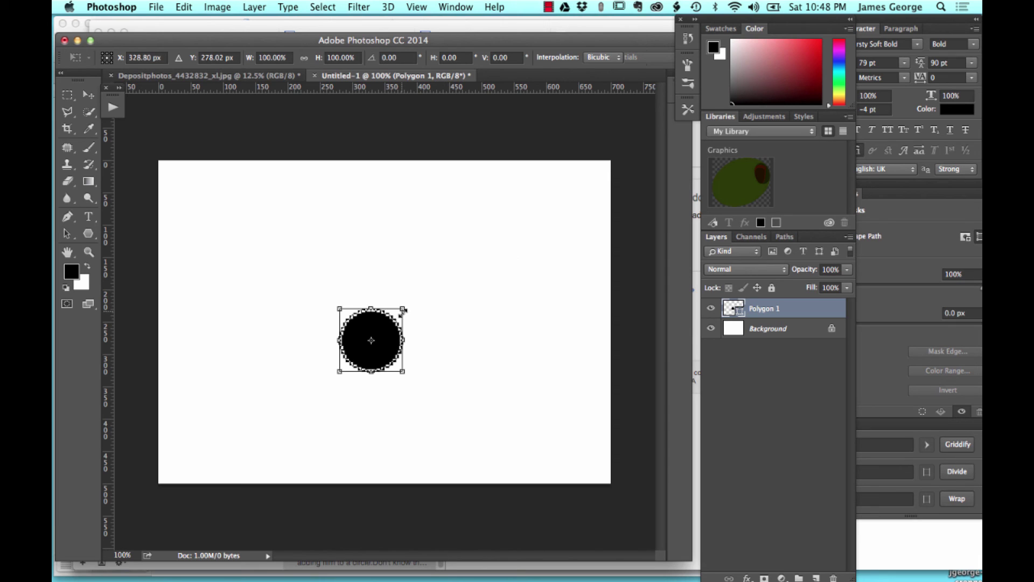
pyautogui.moveTo(405, 306); pyautogui.dragTo(502, 231)
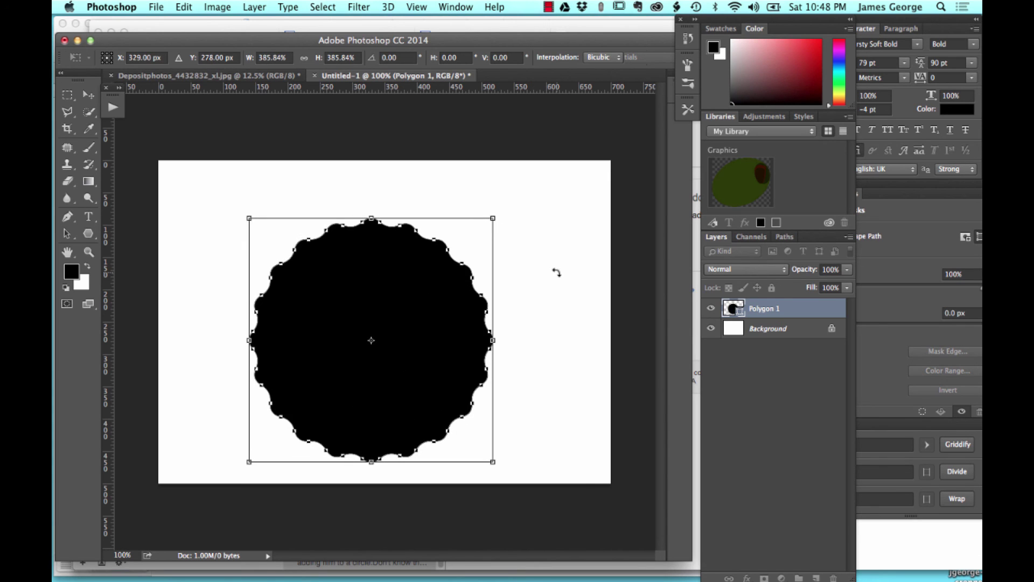
pyautogui.press('Return')
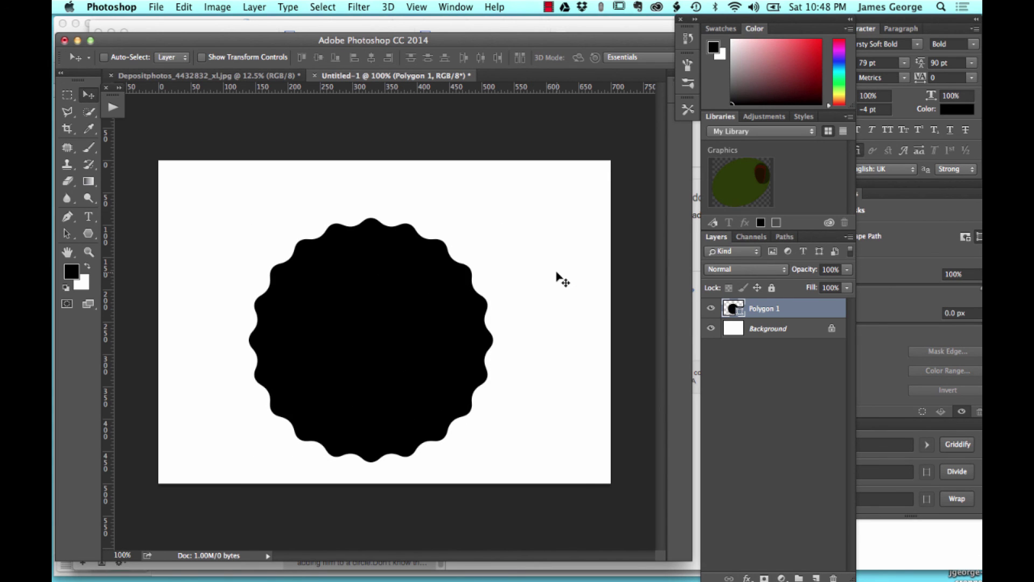